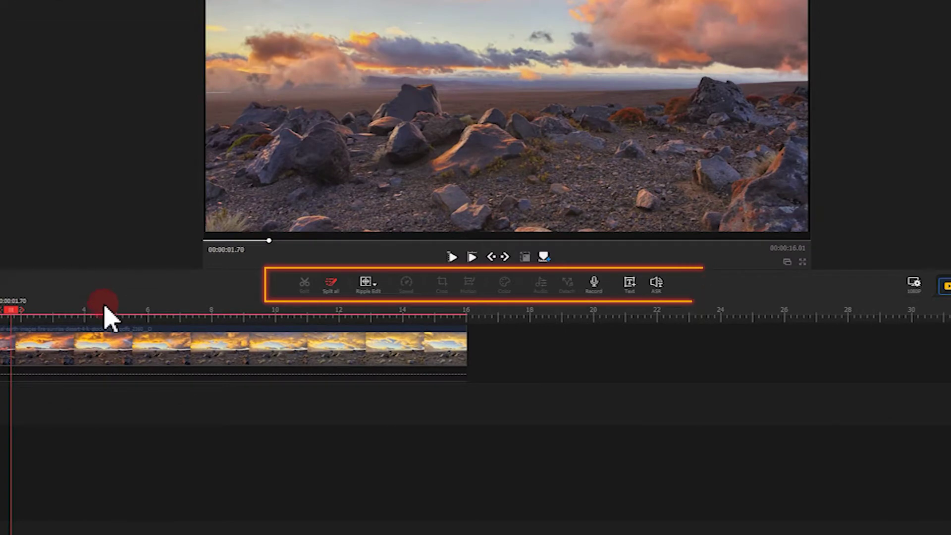
Step: Open the sunset desert clip in the Motion editor and inspect keyframe 2's crop values and Speed easing choices
left_click(110, 341)
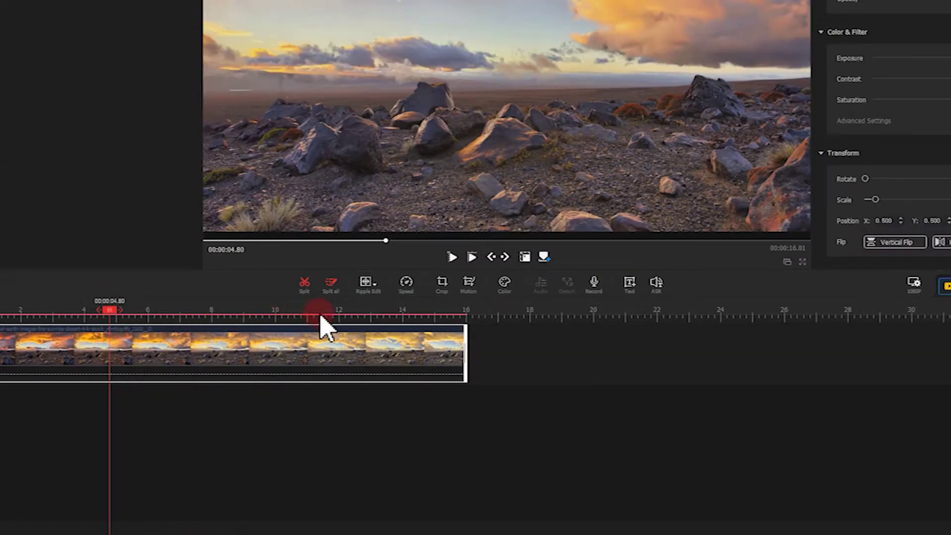
left_click(468, 285)
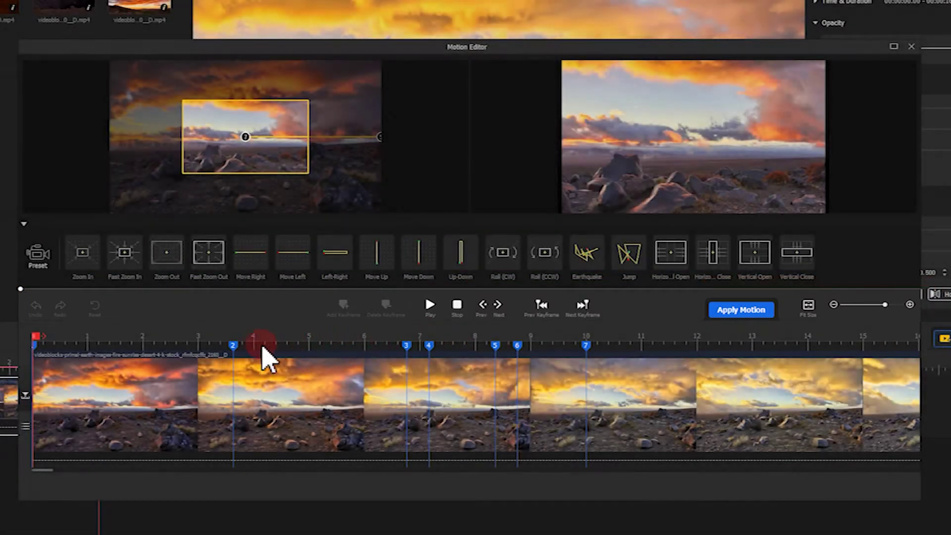
left_click(232, 345)
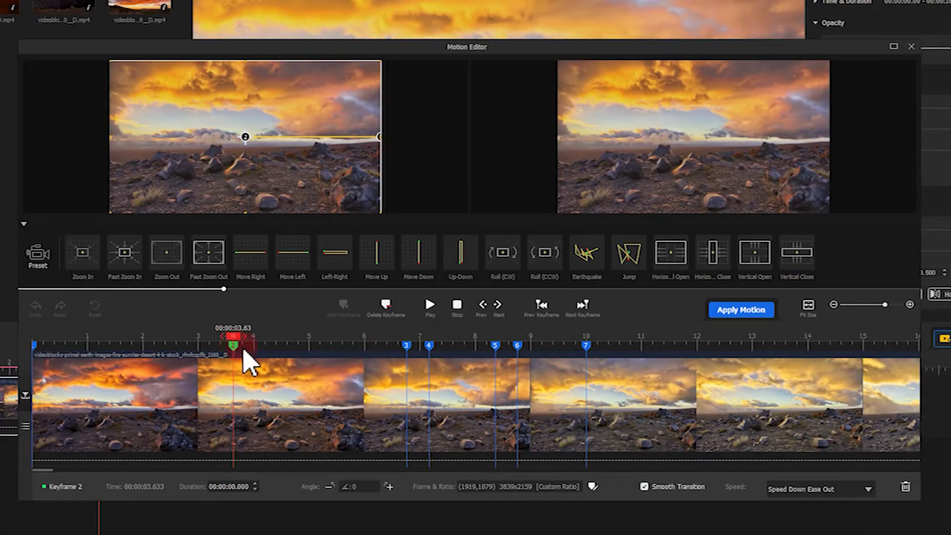
left_click(592, 485)
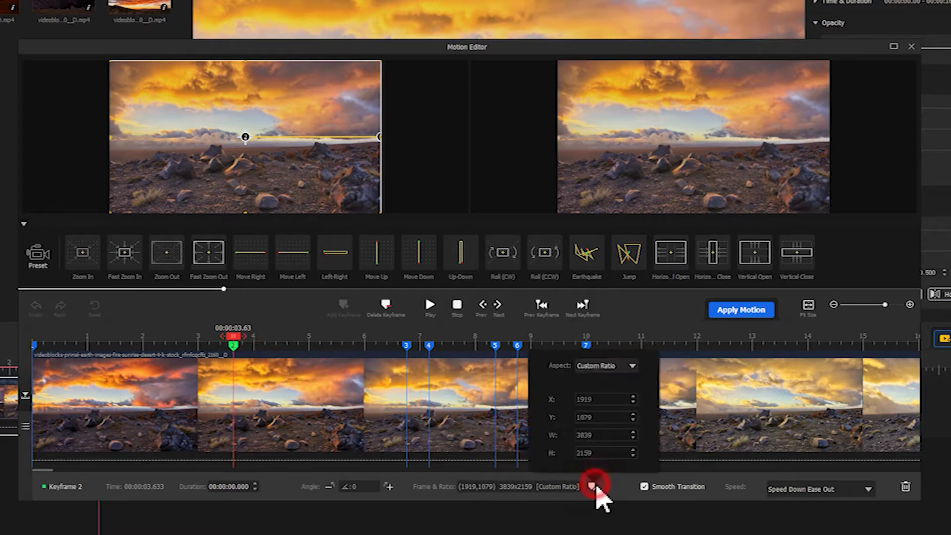
left_click(867, 488)
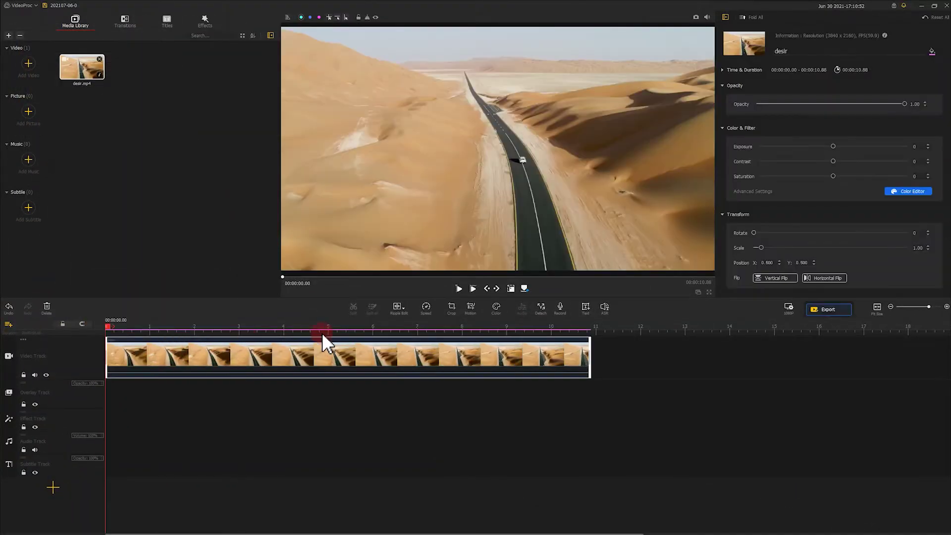
Step: Apply the Vertical Open motion preset to the desert road clip and preview it
left_click(470, 308)
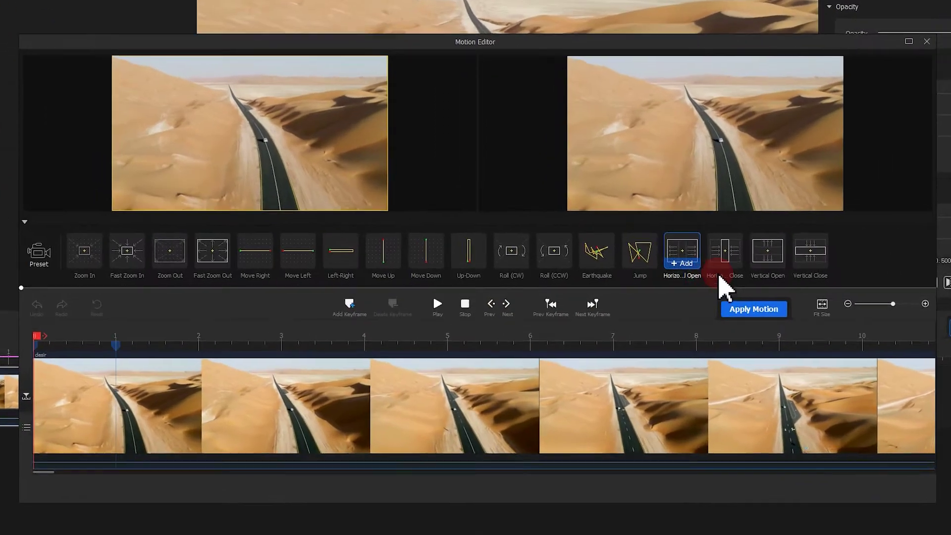
left_click(679, 264)
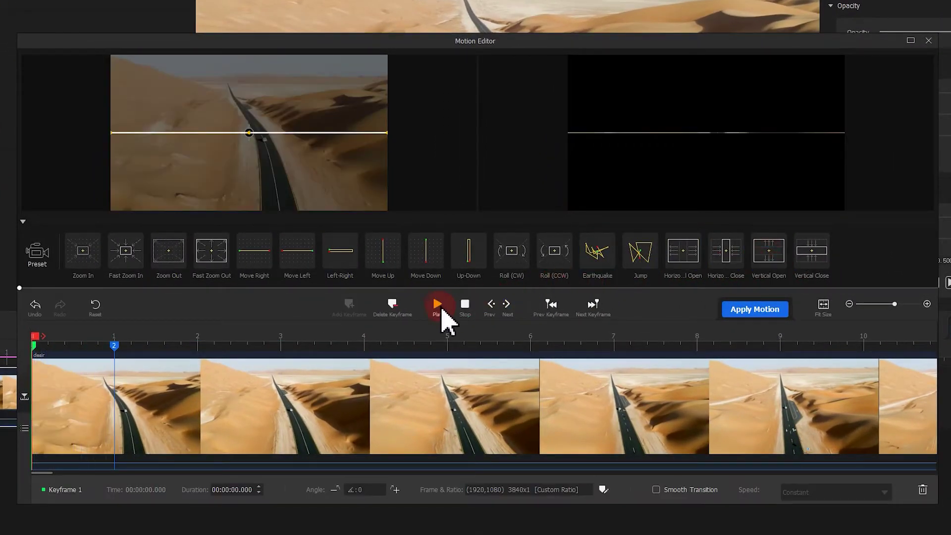
left_click(437, 308)
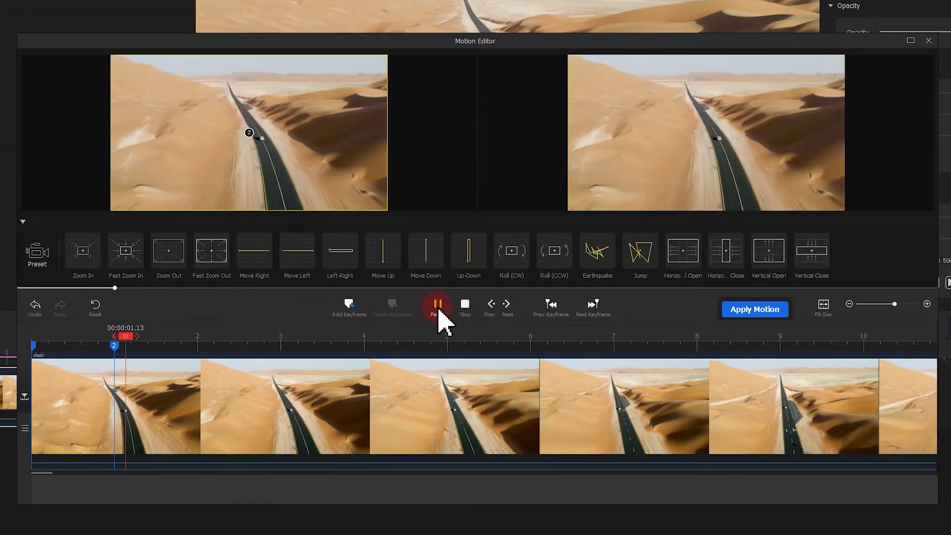
left_click(437, 308)
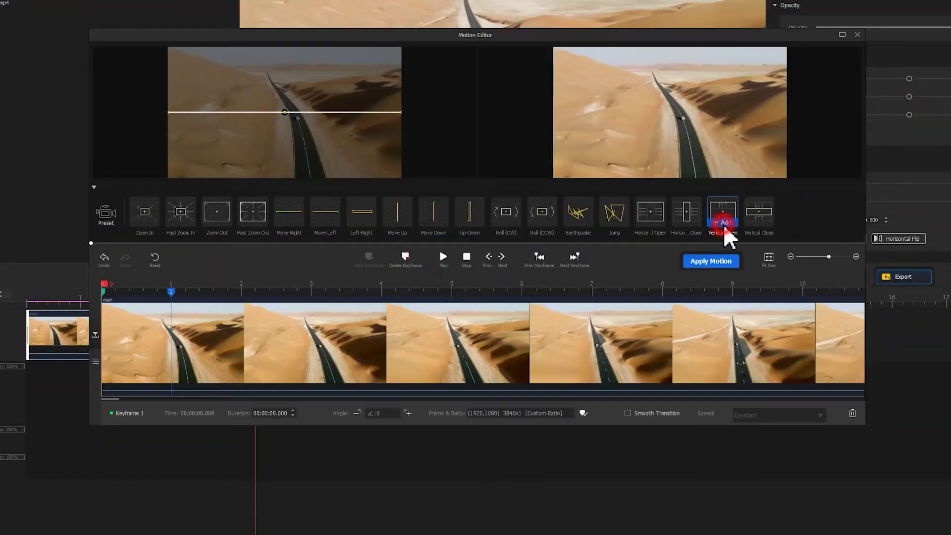
Step: Narrow the crop to a letterbox band, set keyframe 2 to Speed Down, and play the motion
left_click_drag(284, 177, 284, 160)
left_click_drag(285, 47, 285, 65)
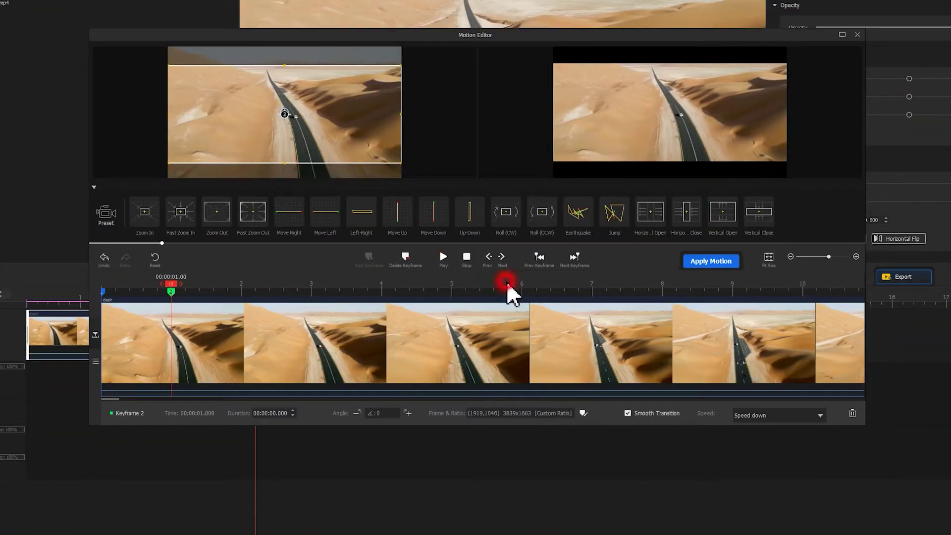
left_click_drag(508, 287, 859, 285)
left_click(428, 398)
left_click(750, 415)
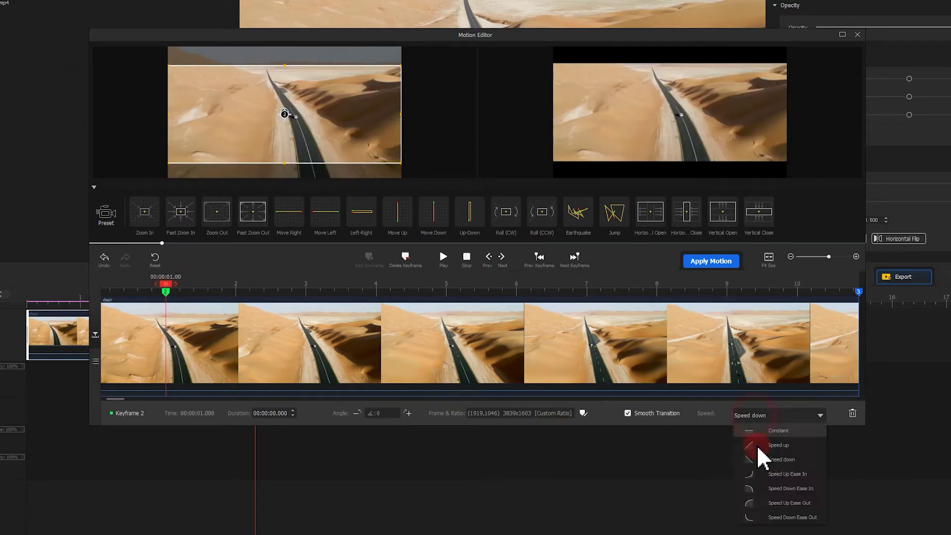
left_click(444, 257)
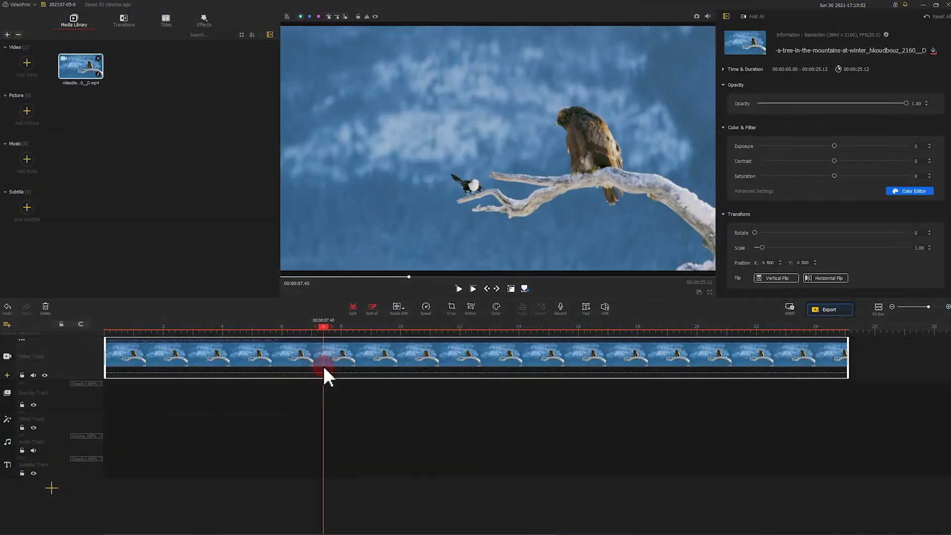
Step: Add a Zoom In motion from 7 s to 9.04 s, cropping 1847x1045 around the eagle on its branch
left_click(468, 310)
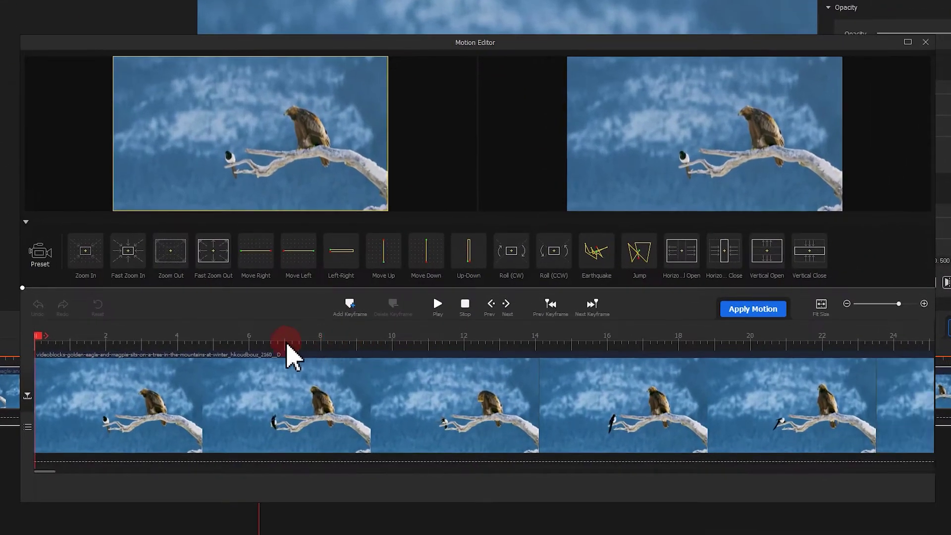
left_click(285, 342)
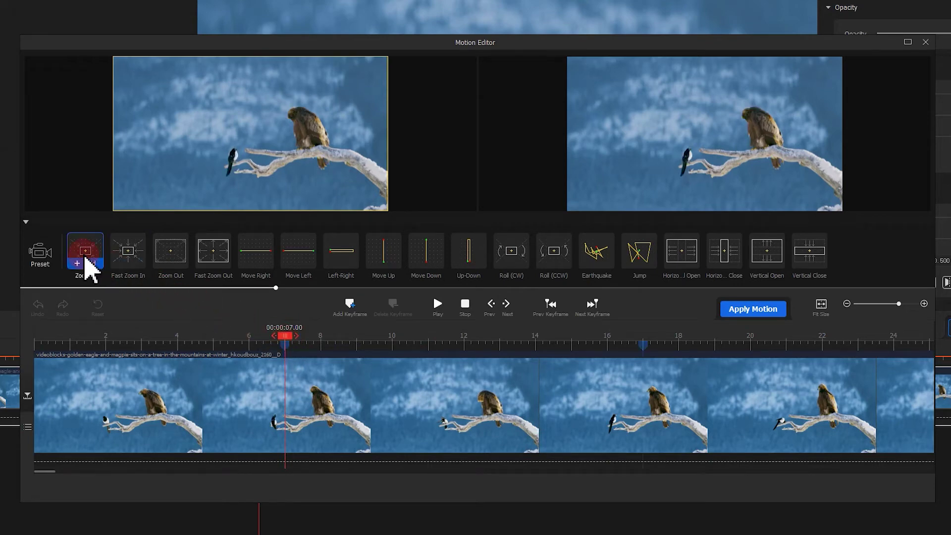
left_click(84, 262)
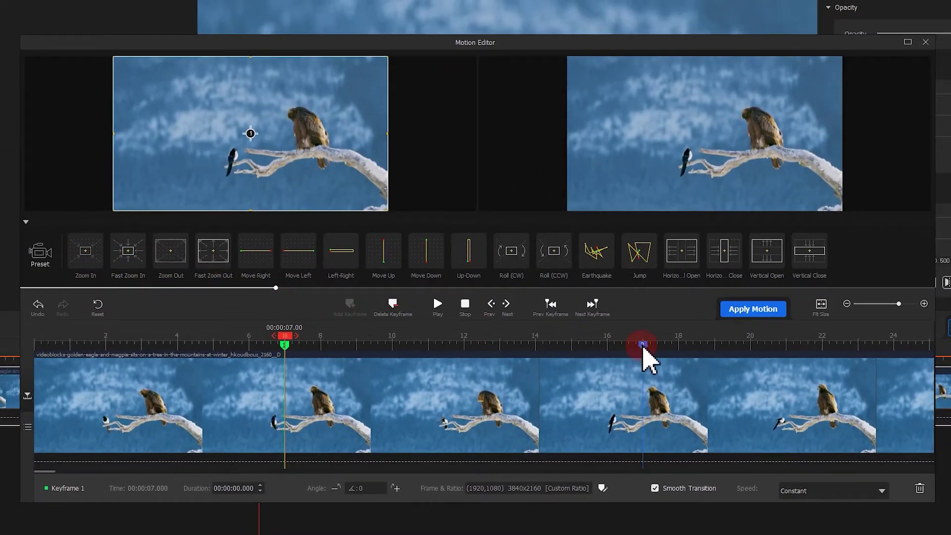
left_click_drag(642, 347, 358, 347)
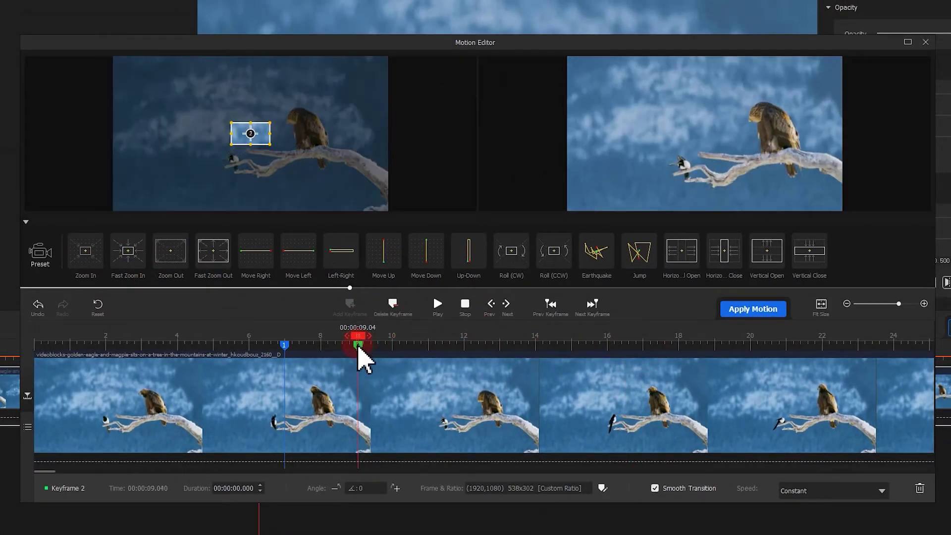
left_click_drag(270, 145, 359, 159)
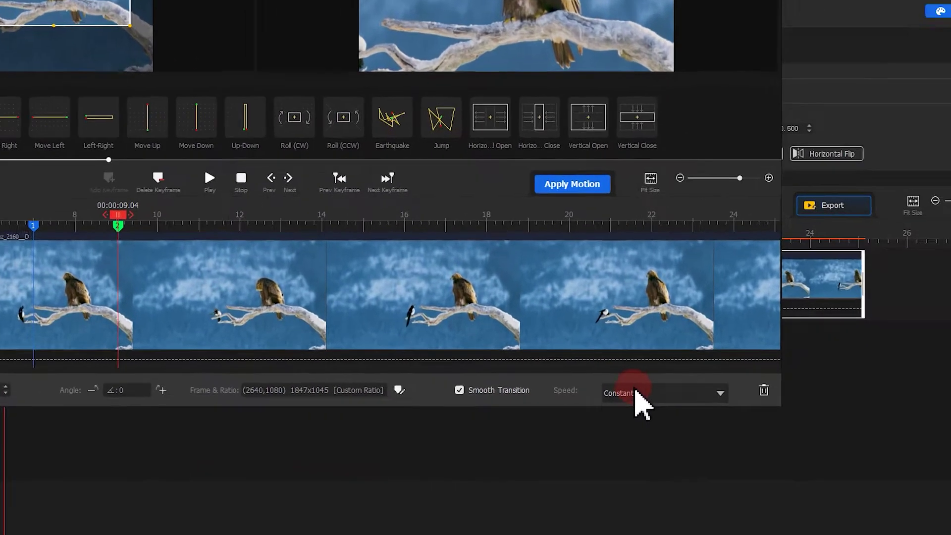
Step: Ease out keyframe 2 and add an 11.04 s keyframe framed tightly on the magpie
left_click(635, 391)
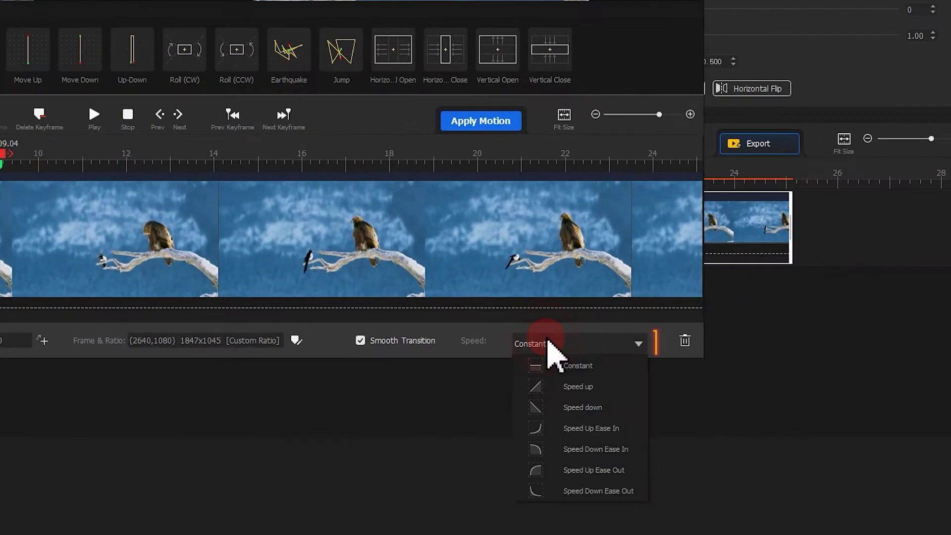
left_click(584, 490)
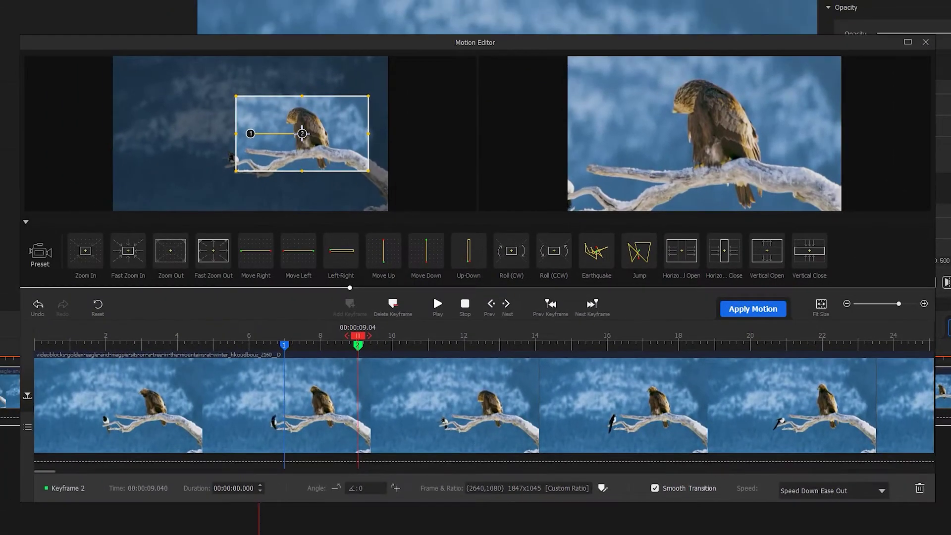
left_click_drag(358, 336, 392, 321)
left_click(350, 303)
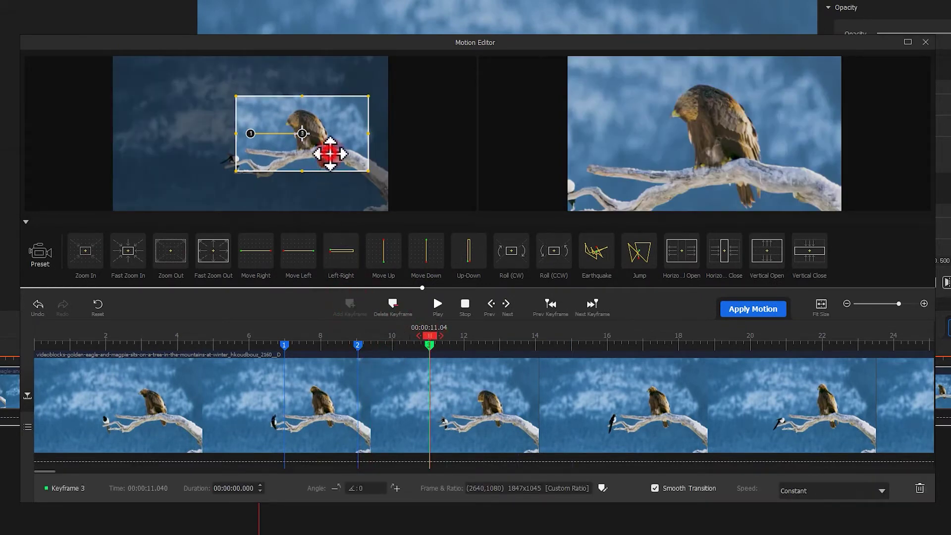
left_click_drag(329, 153, 257, 181)
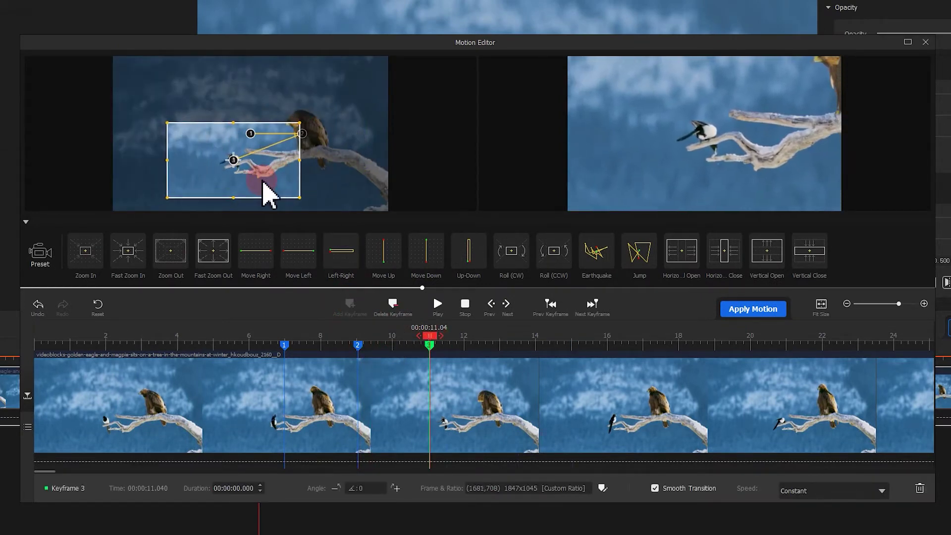
left_click_drag(287, 132, 271, 144)
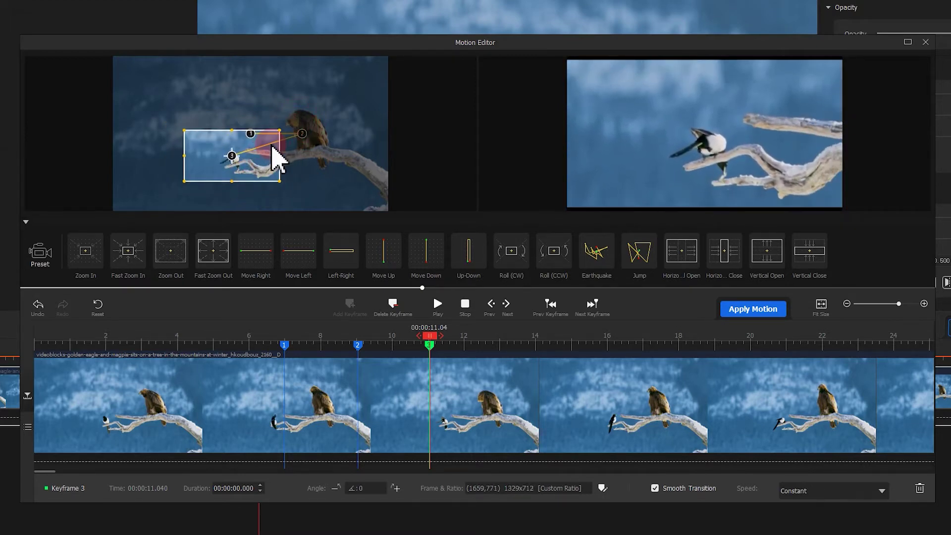
Step: Add a 14.36 s keyframe widened back to the full frame and apply the motion
left_click_drag(430, 339, 557, 349)
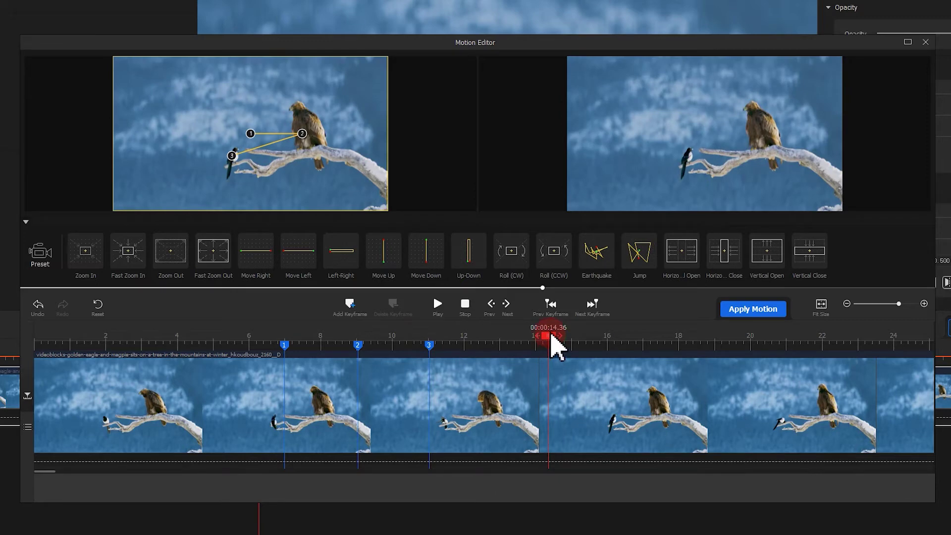
left_click(348, 310)
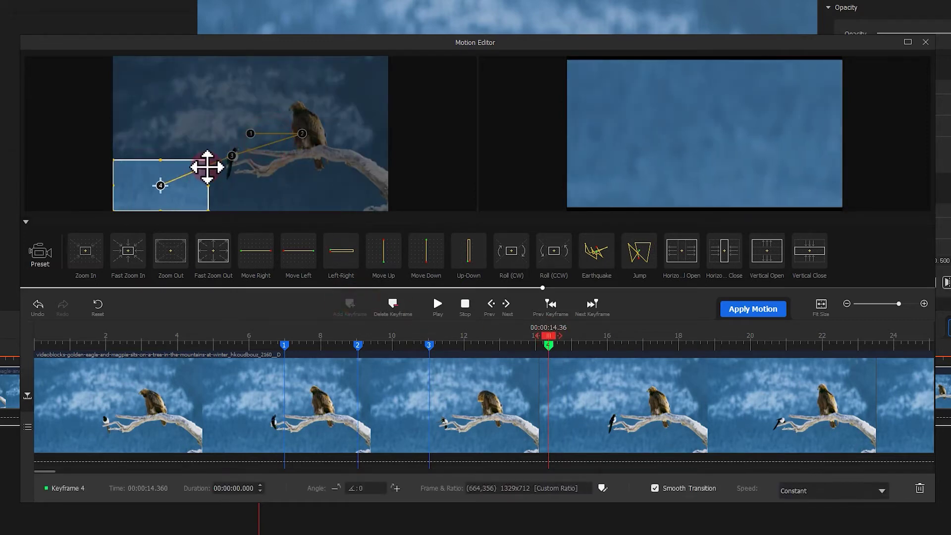
left_click_drag(207, 167, 384, 57)
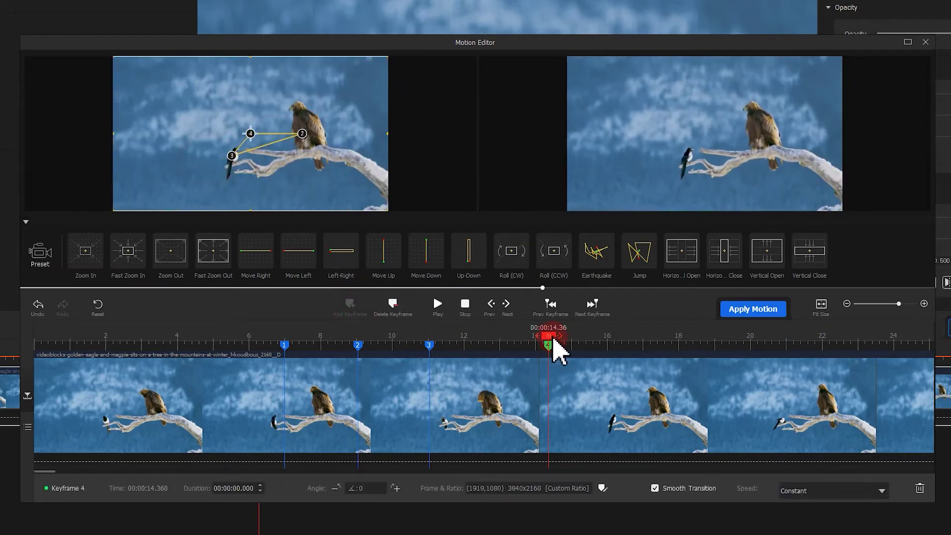
left_click(756, 311)
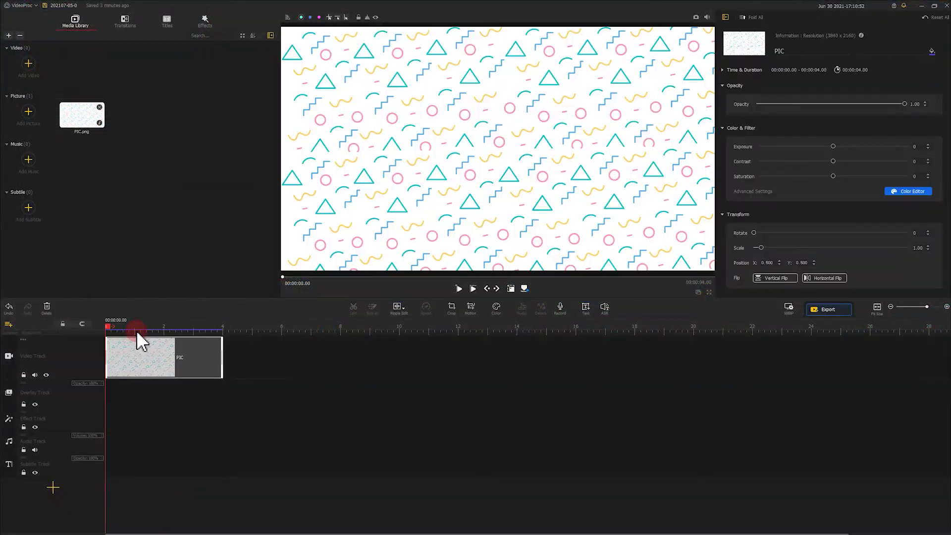
Step: Add a starting keyframe on the pattern picture with a small close-up crop
left_click(468, 308)
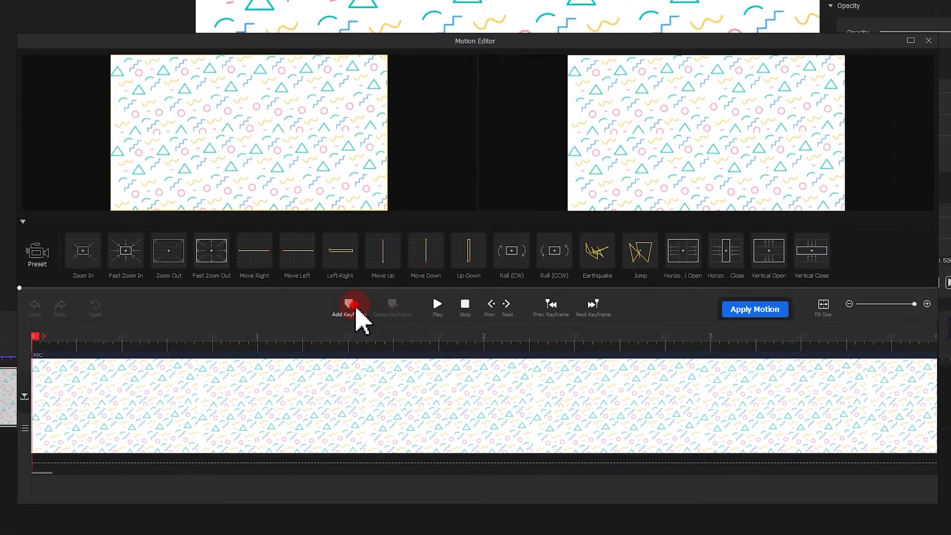
left_click(355, 307)
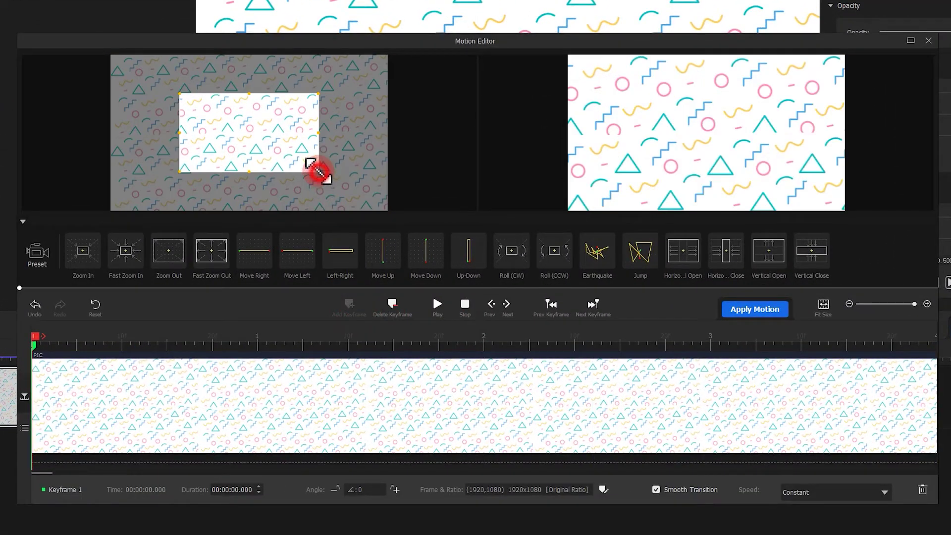
left_click_drag(319, 172, 215, 119)
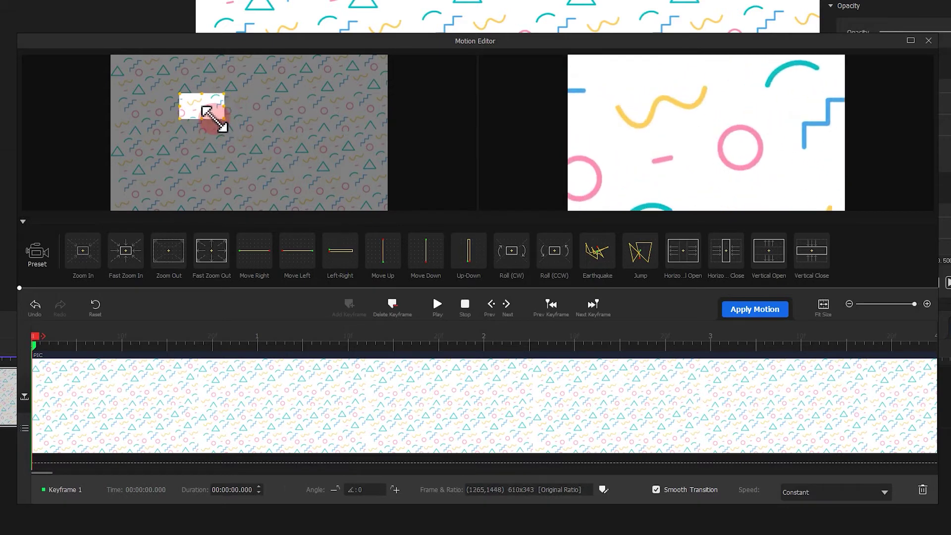
Step: Add a 4 s end keyframe with the crop moved right and rotated 90°, then apply the motion
left_click_drag(125, 250, 698, 347)
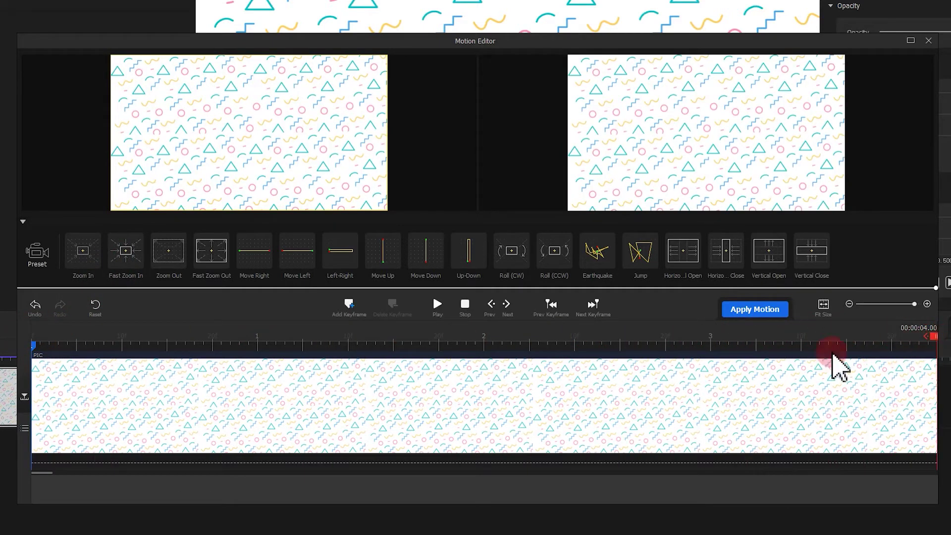
left_click(350, 308)
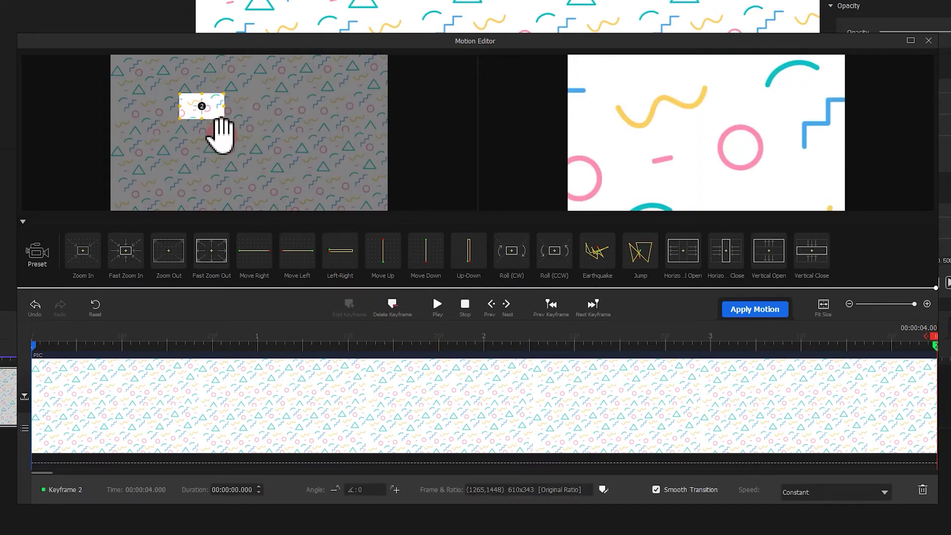
left_click_drag(217, 114, 233, 138)
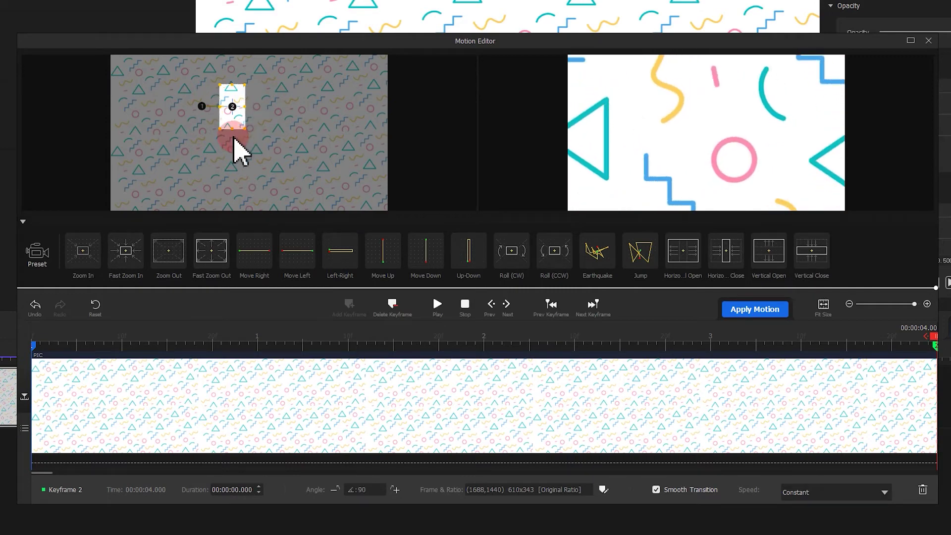
left_click(439, 304)
left_click(755, 309)
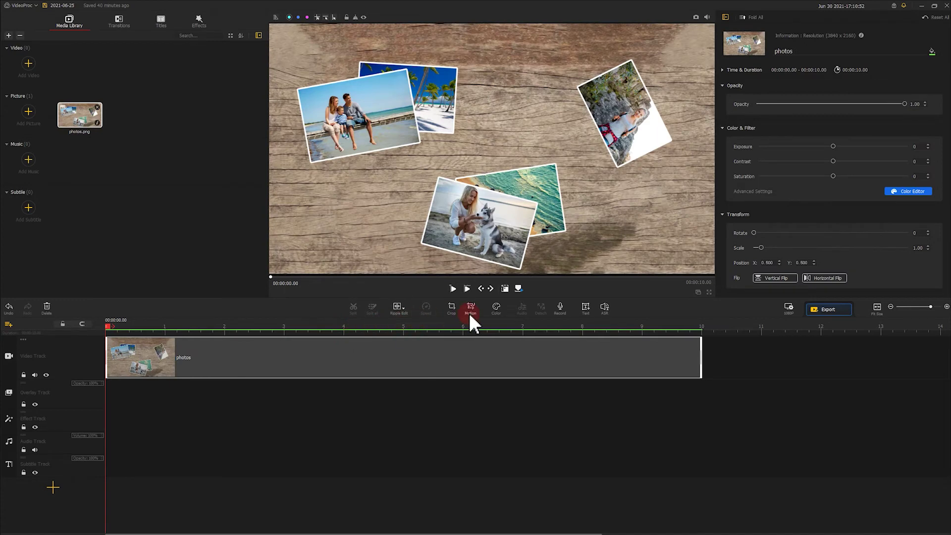
Step: Add keyframes at 0 s and 1.96 s framing the family photo, close-up then wider
left_click(471, 317)
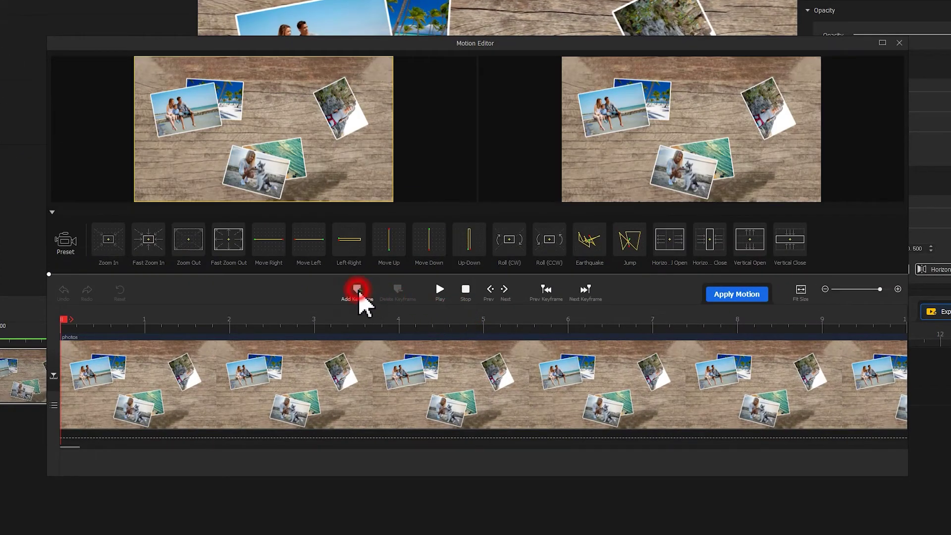
left_click(357, 290)
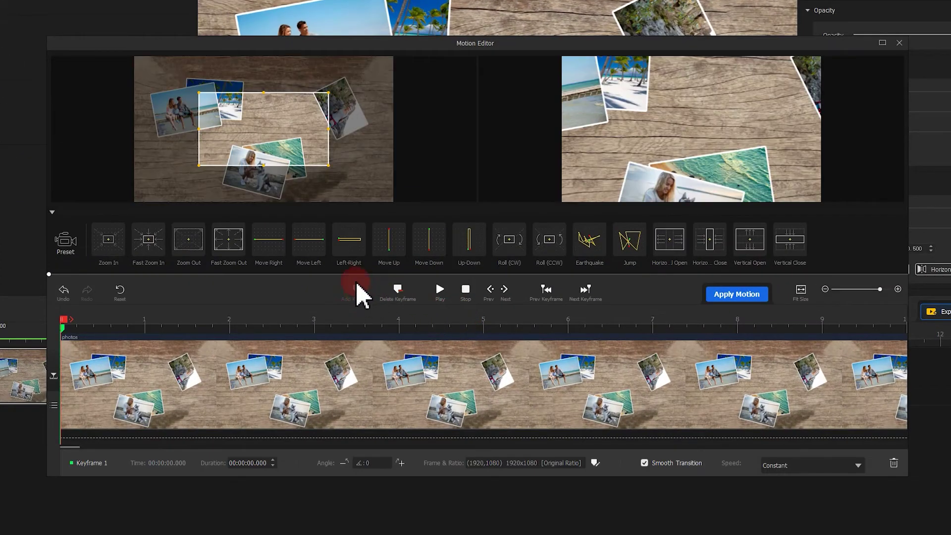
left_click_drag(328, 165, 237, 93)
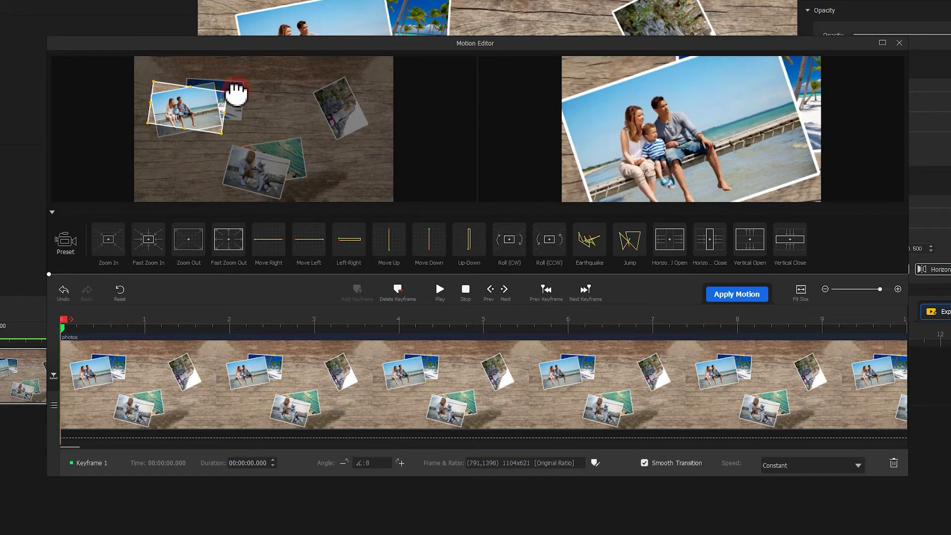
left_click(227, 315)
left_click(355, 292)
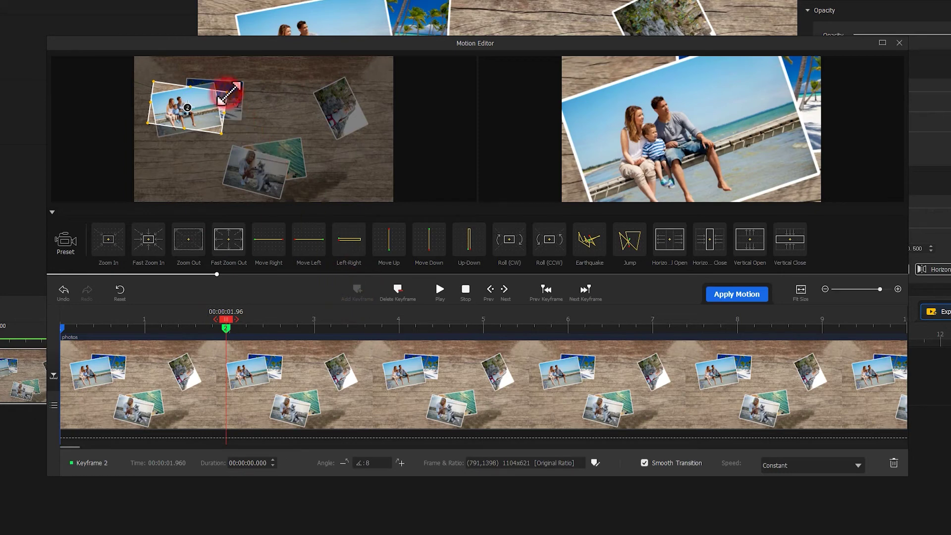
mouse_move(228, 92)
left_mouse_down()
mouse_move(246, 81)
mouse_move(262, 96)
mouse_move(237, 102)
left_mouse_up()
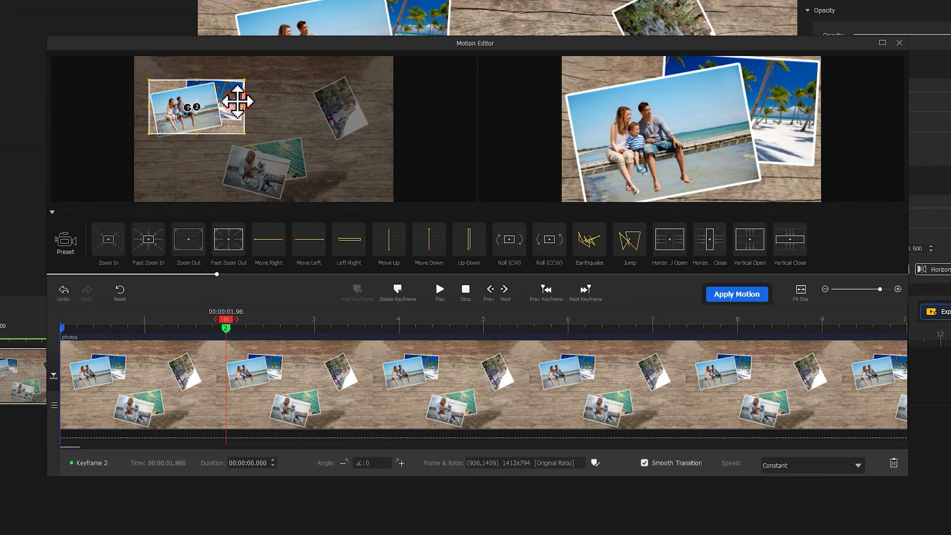
Step: Add a 3.16 s keyframe tilted onto the dog photo and a fourth keyframe at 5.04 s
left_click(328, 319)
left_click(357, 292)
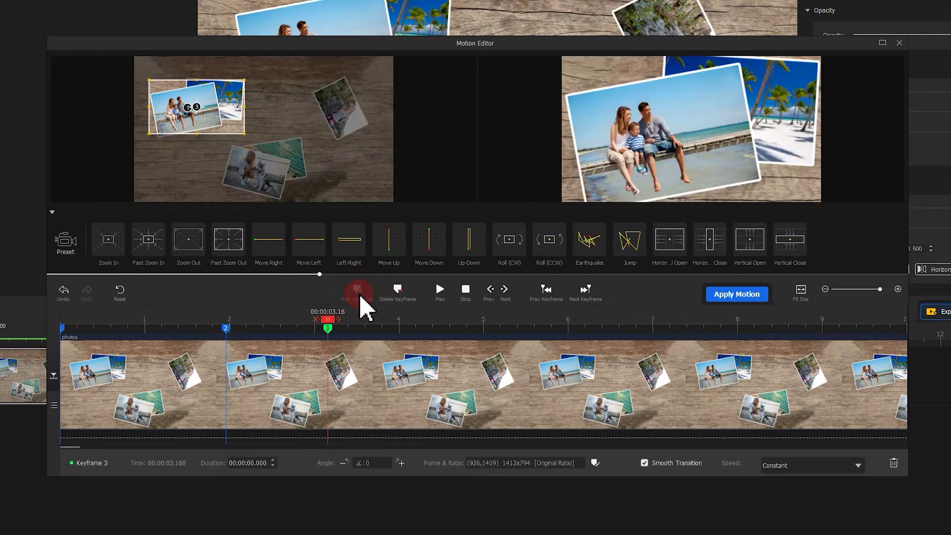
left_click_drag(227, 125, 293, 187)
left_click_drag(291, 123, 297, 130)
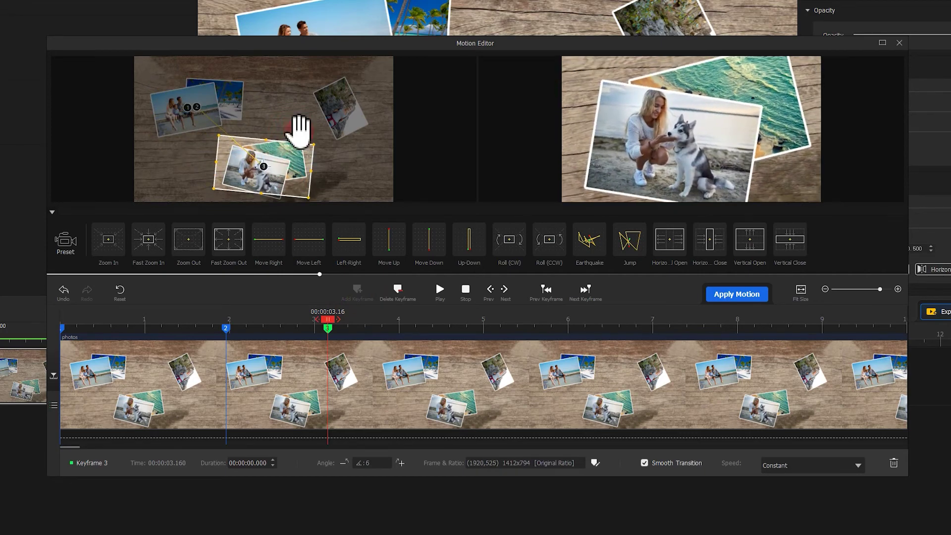
left_click(485, 321)
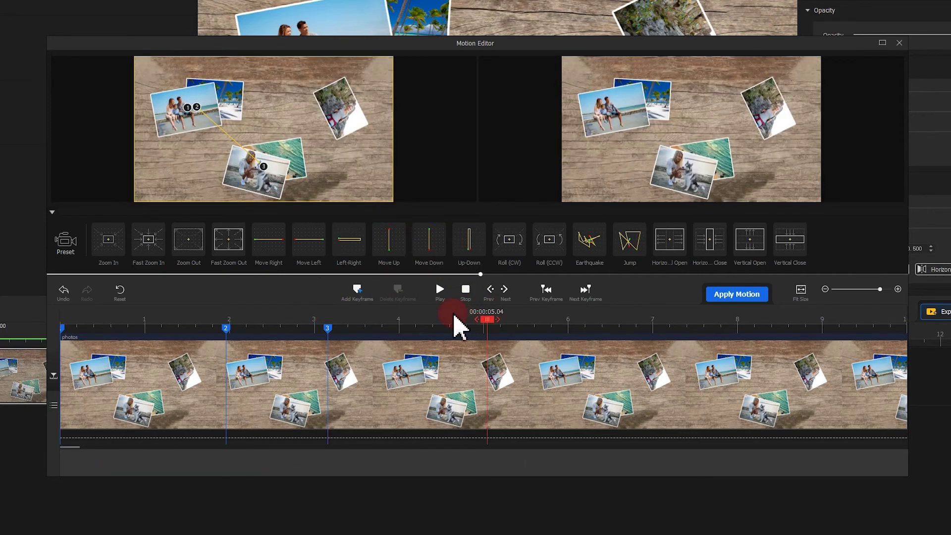
left_click(356, 290)
Step: Frame the hiker photo at 6.08 s and add keyframes at 7.96 s and 9.12 s
left_click(529, 318)
left_click_drag(317, 139, 329, 148)
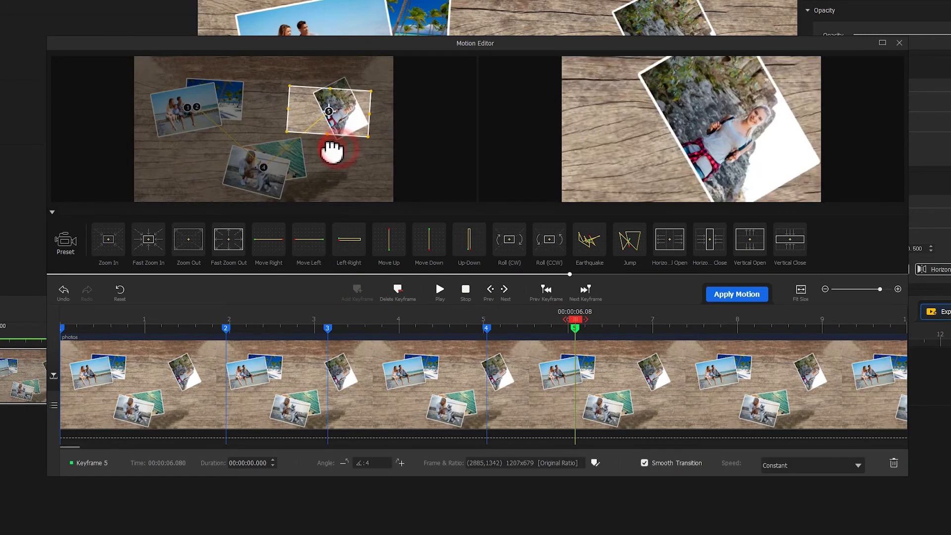
left_click(734, 320)
left_click(832, 321)
left_click_drag(376, 123, 394, 132)
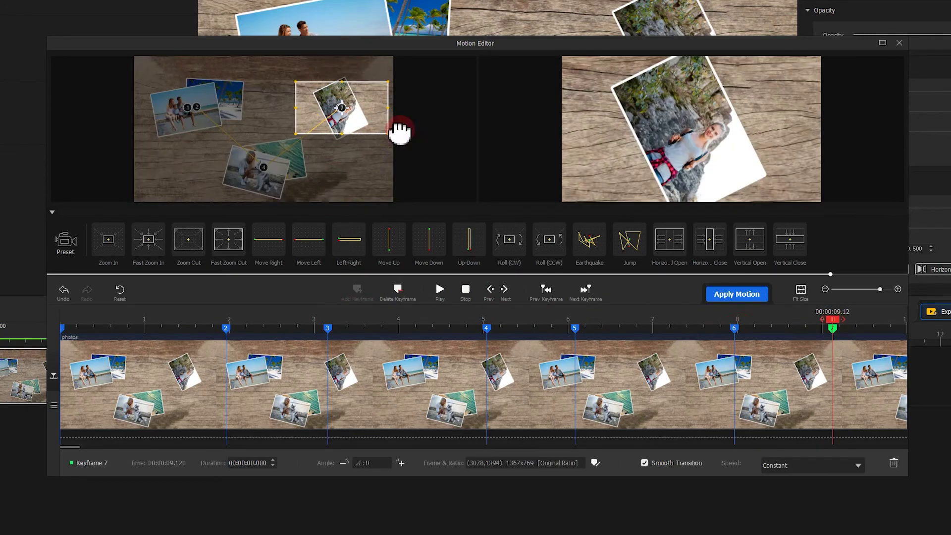
left_click(259, 327)
Step: Set keyframe 5, on the hiker photo, to Speed Down Ease Out
left_click(323, 326)
left_click(777, 465)
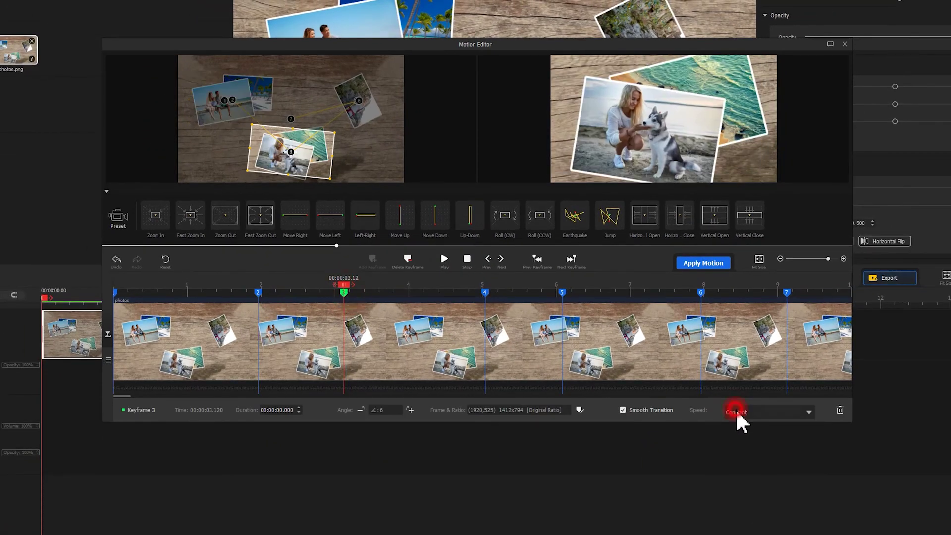
left_click(485, 292)
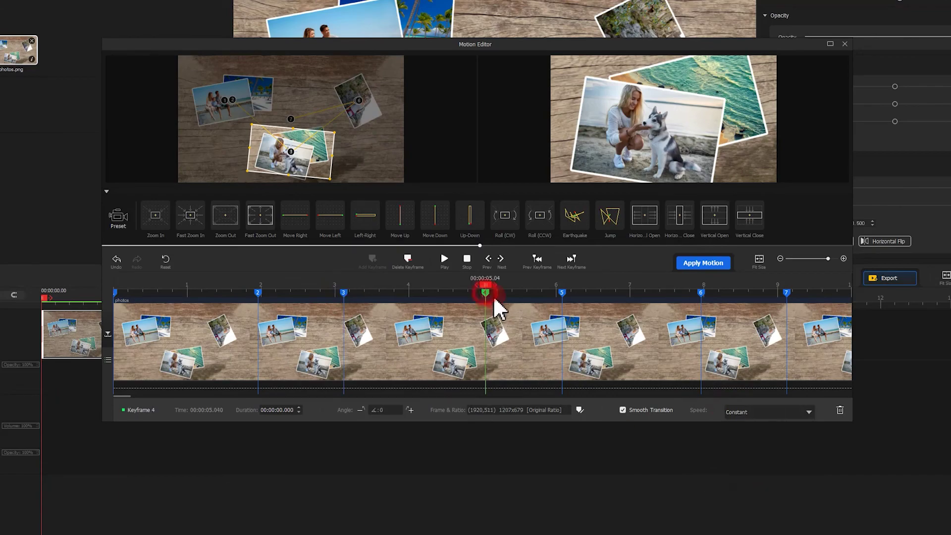
left_click(617, 334)
left_click(774, 415)
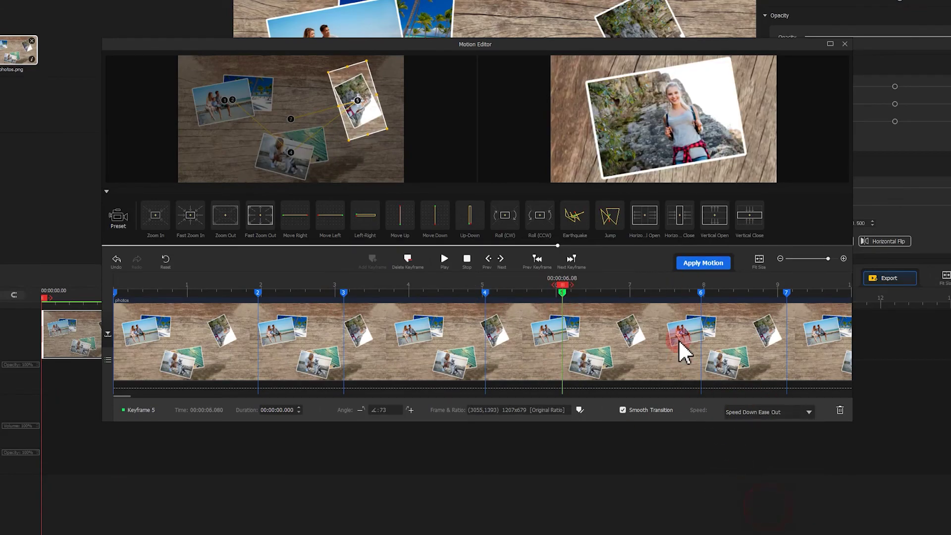